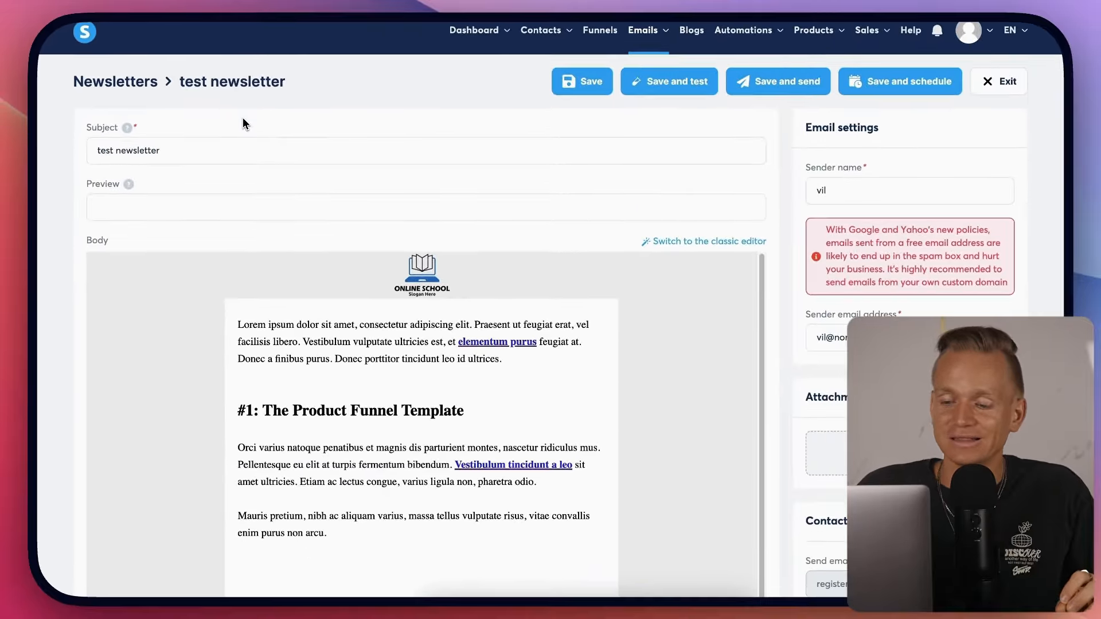
- Review the test newsletter's subject, full body content and recipient settings
{"action": "scroll", "coordinate": [257, 125], "scroll_direction": "down", "scroll_amount": 1}
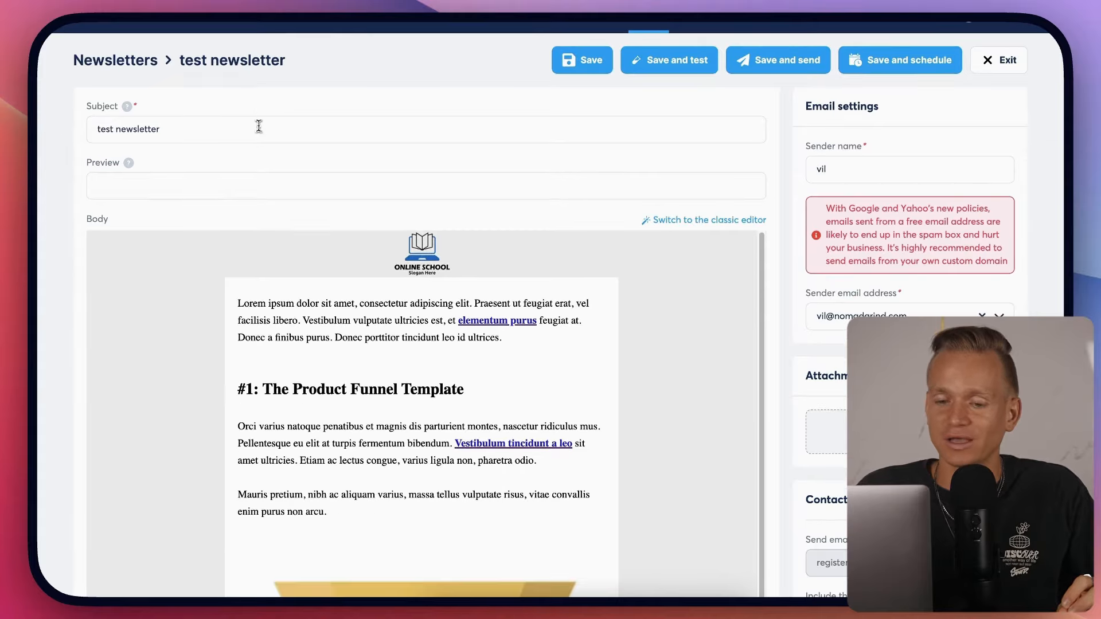
{"action": "left_click", "coordinate": [276, 130]}
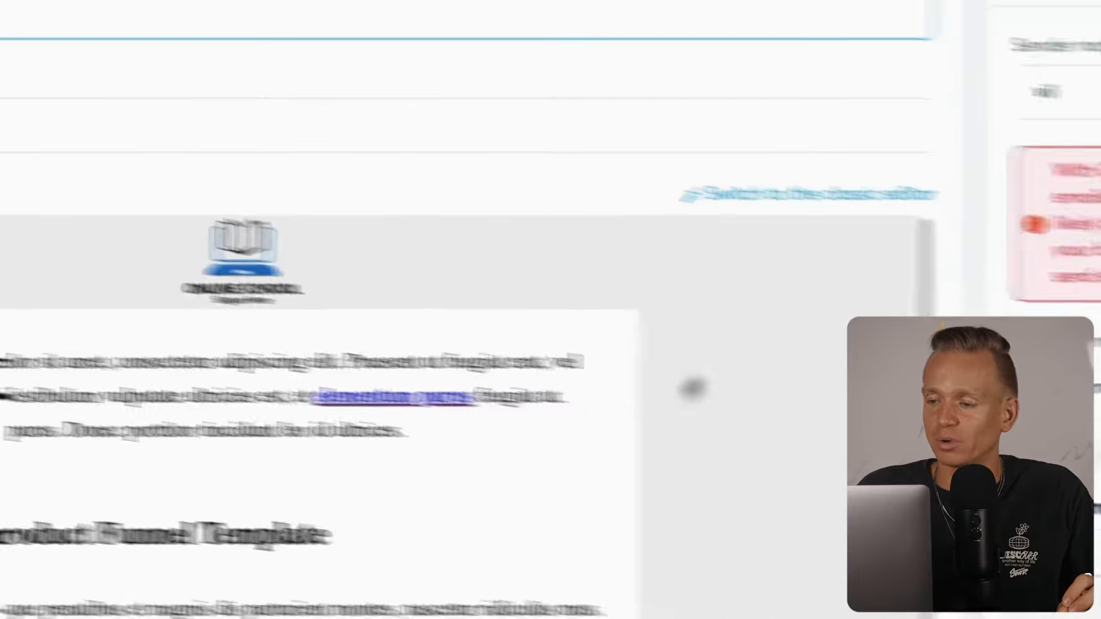
{"action": "scroll", "coordinate": [692, 388], "scroll_direction": "down", "scroll_amount": 10}
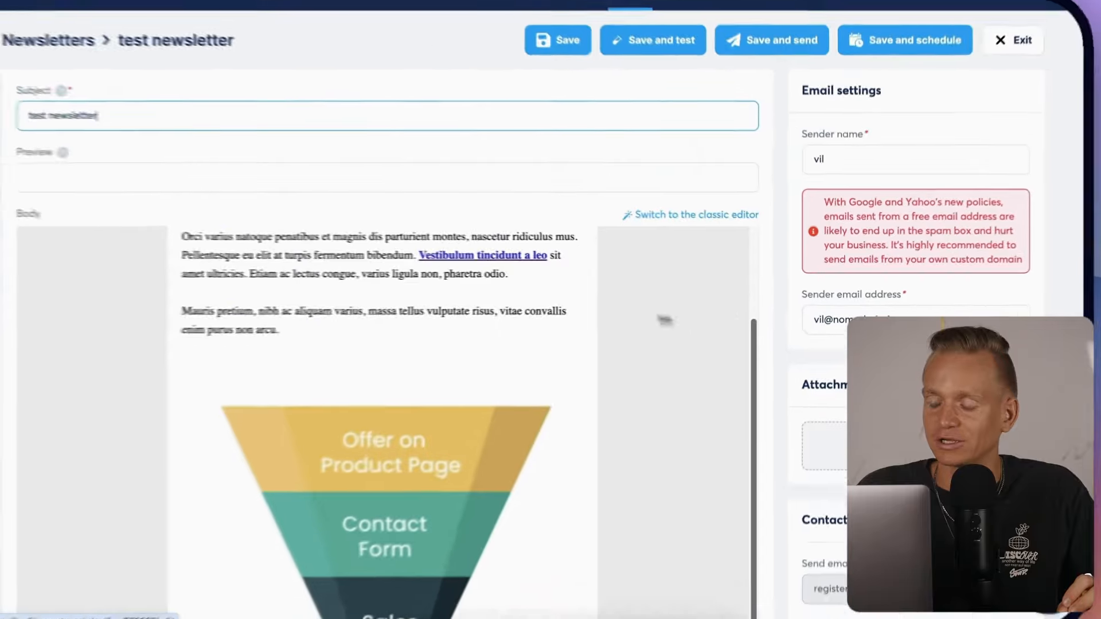
{"action": "scroll", "coordinate": [726, 303], "scroll_direction": "down", "scroll_amount": 6}
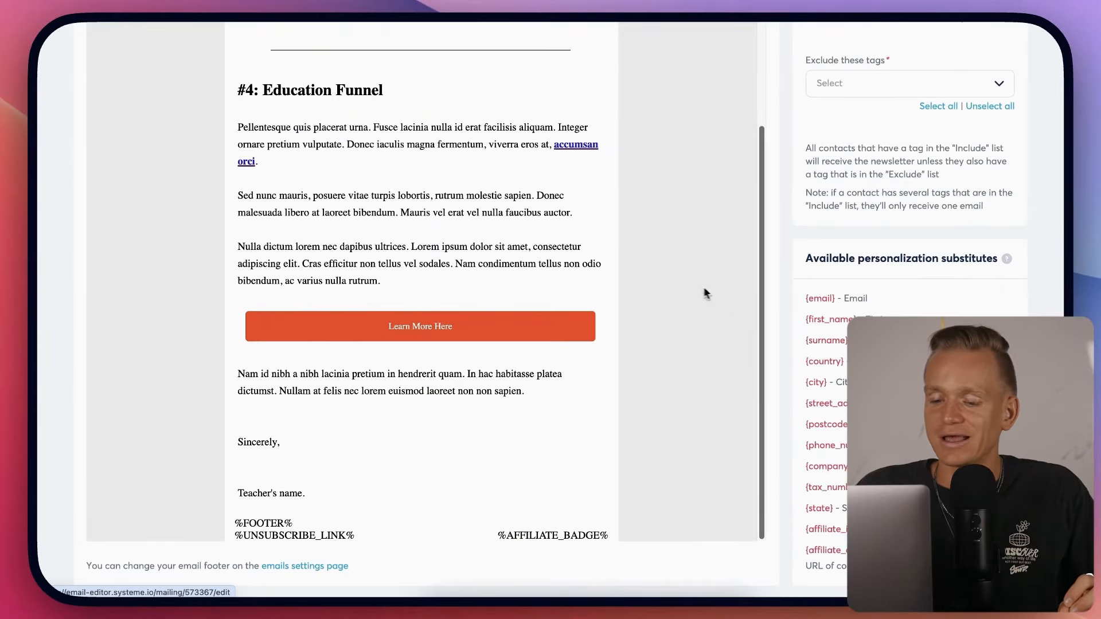
{"action": "scroll", "coordinate": [706, 294], "scroll_direction": "up", "scroll_amount": 15}
{"action": "scroll", "coordinate": [524, 240], "scroll_direction": "down", "scroll_amount": 1}
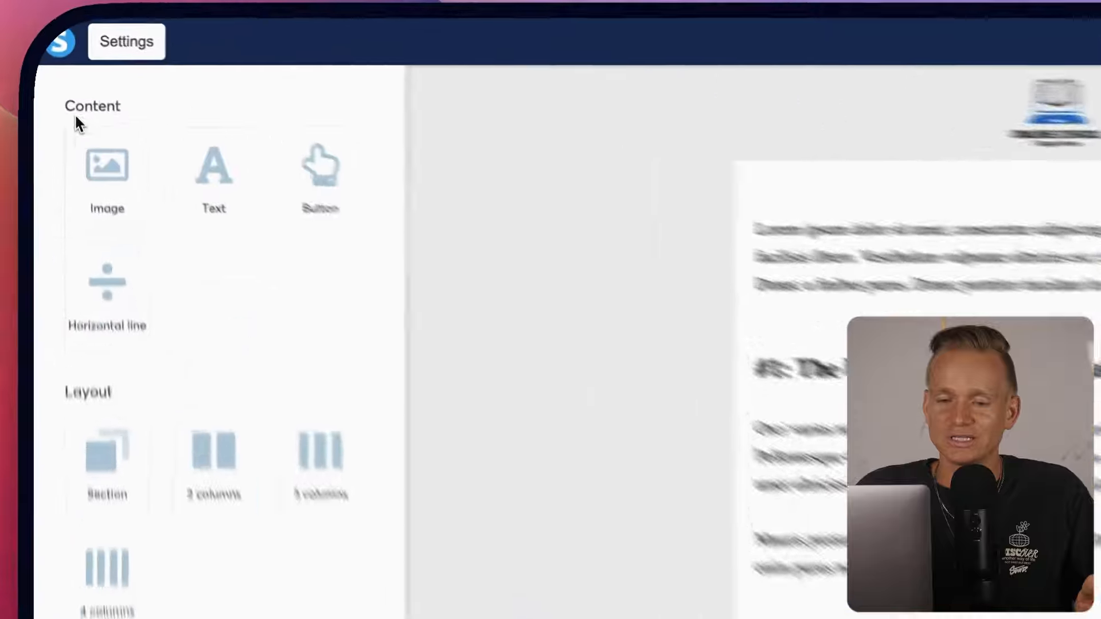
- Examine the newsletter's text, funnel graphics and call-to-action button in the visual email editor
{"action": "left_click_drag", "start_coordinate": [57, 76], "coordinate": [68, 77]}
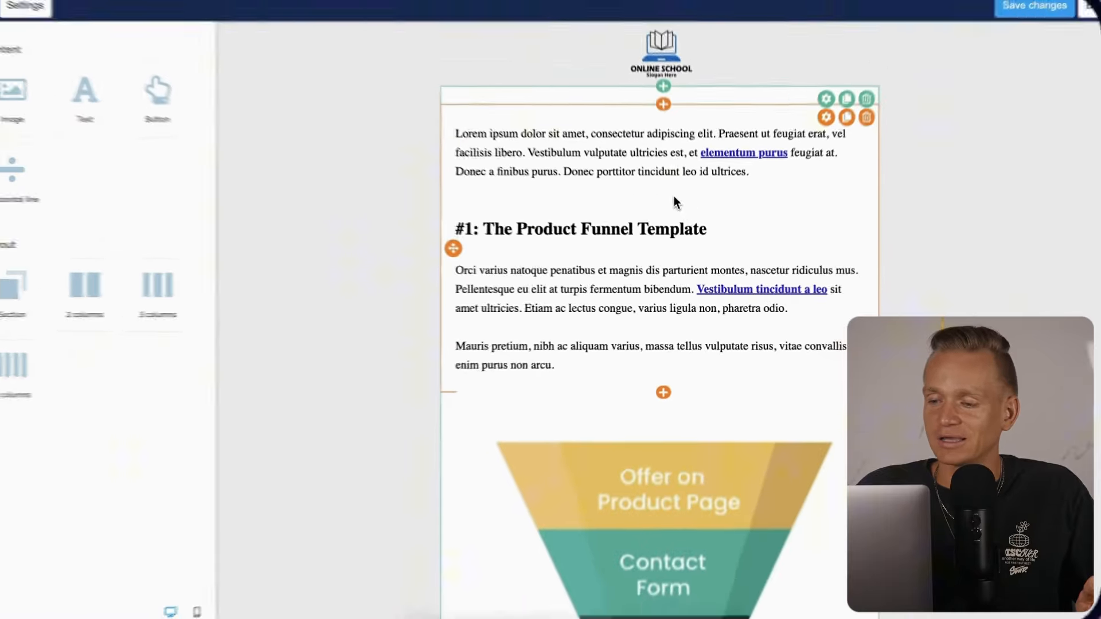
{"action": "scroll", "coordinate": [707, 265], "scroll_direction": "down", "scroll_amount": 15}
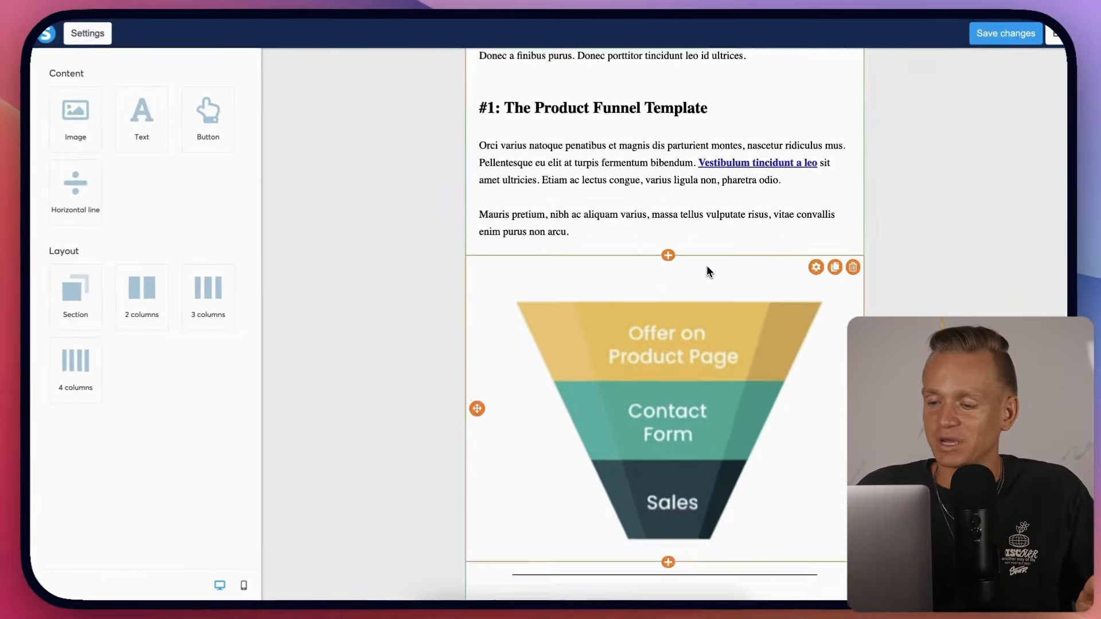
{"action": "scroll", "coordinate": [708, 348], "scroll_direction": "down", "scroll_amount": 9}
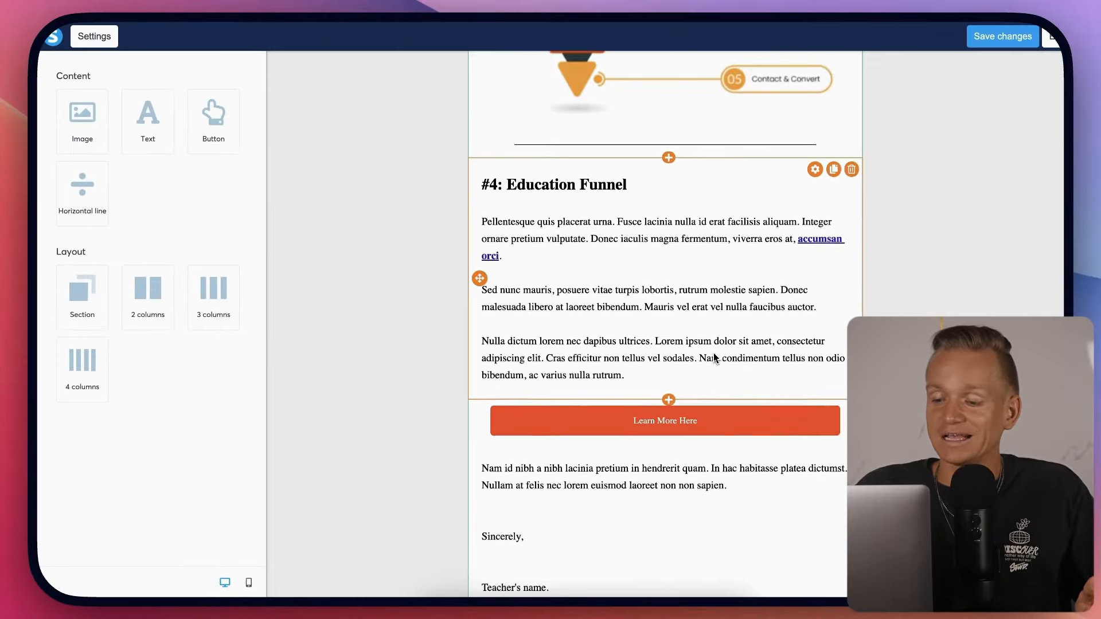
{"action": "scroll", "coordinate": [658, 326], "scroll_direction": "up", "scroll_amount": 20}
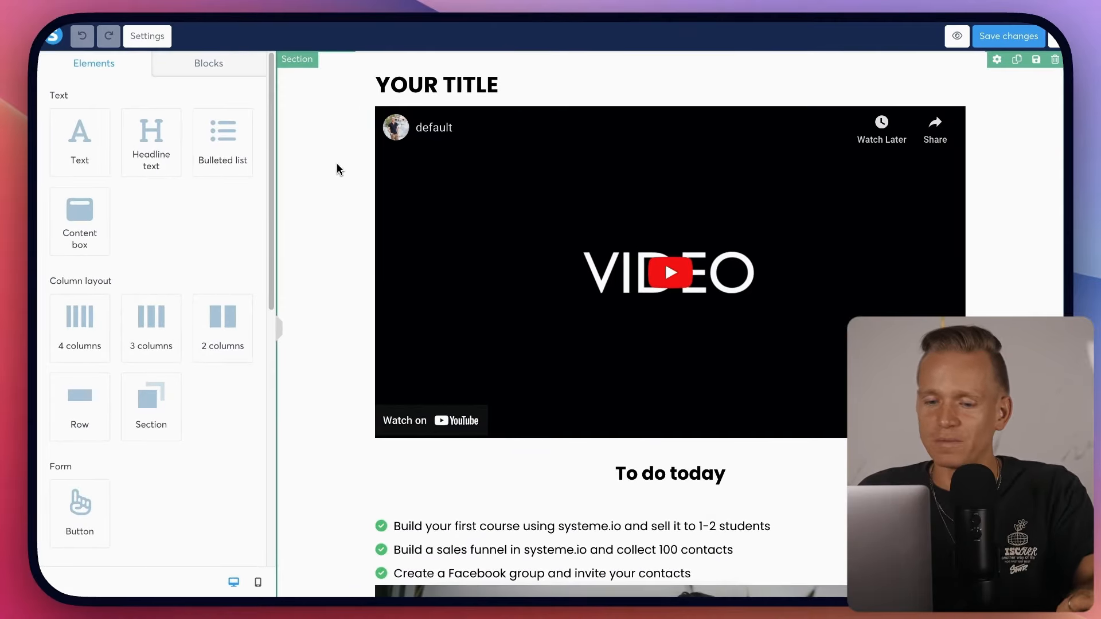
- Look over the lecture page and add a Headline text element above the YOUR TITLE heading
{"action": "scroll", "coordinate": [336, 165], "scroll_direction": "down", "scroll_amount": 5}
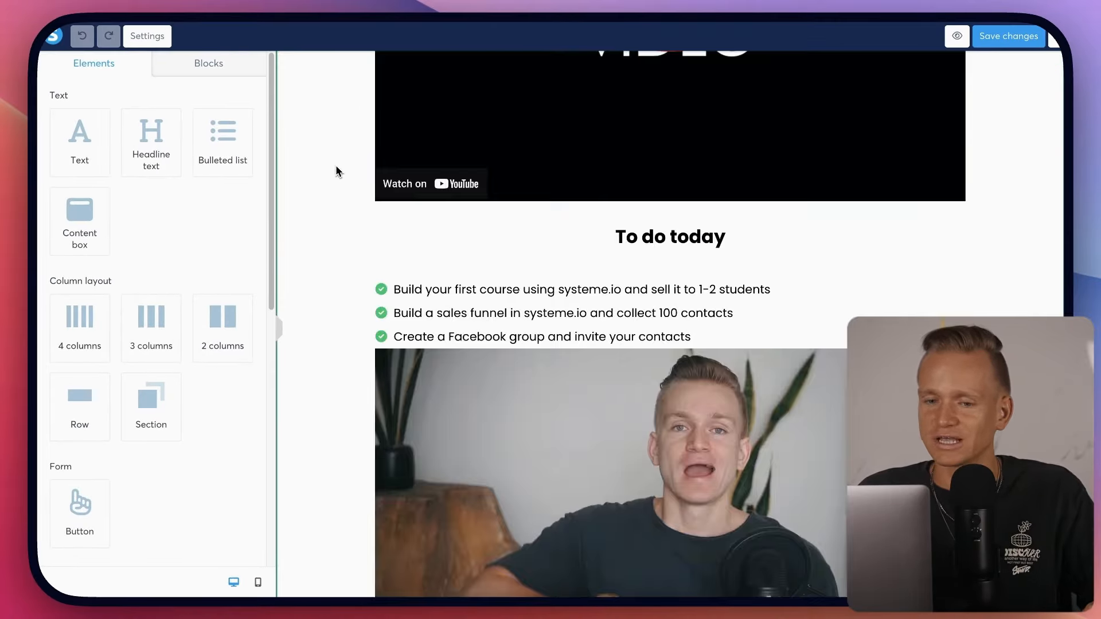
{"action": "scroll", "coordinate": [337, 172], "scroll_direction": "up", "scroll_amount": 5}
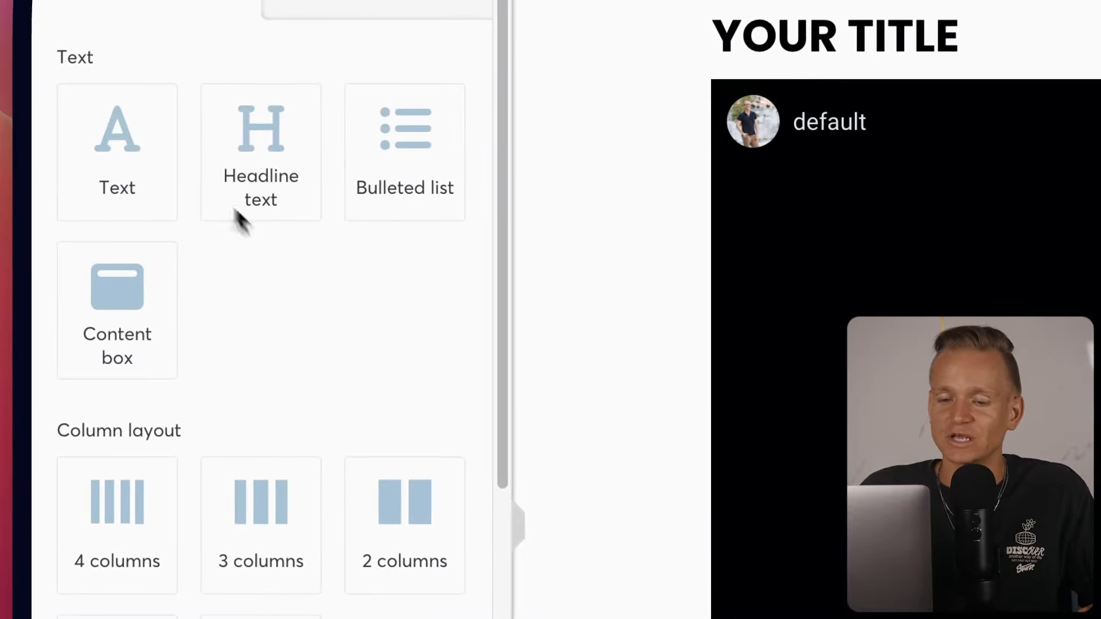
{"action": "left_click_drag", "start_coordinate": [266, 175], "coordinate": [710, 466]}
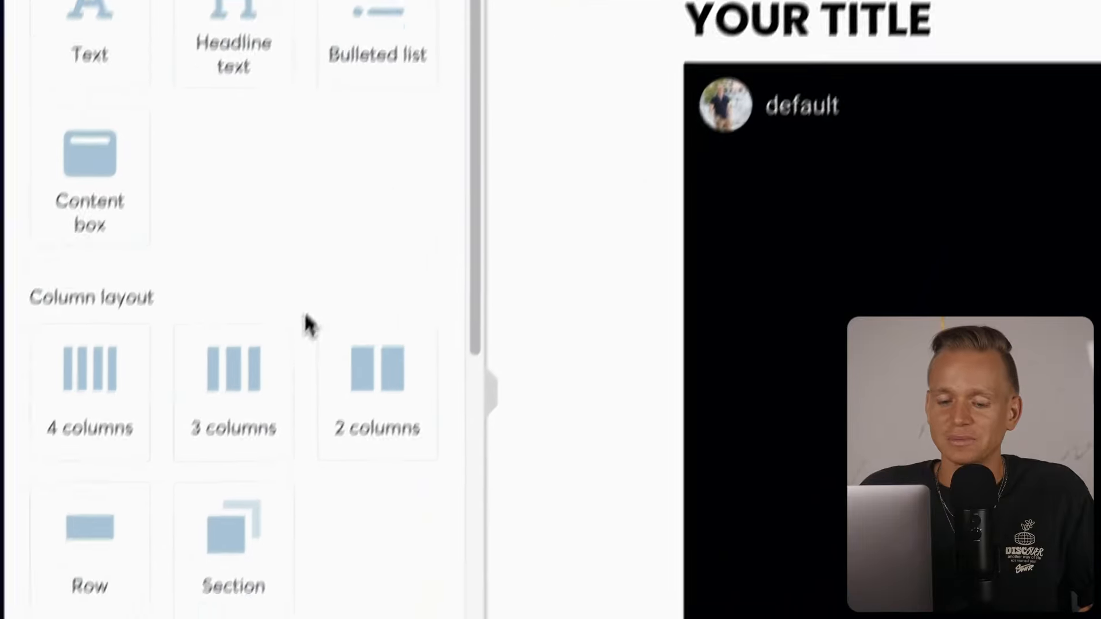
- Look through the page editor's available layout, form, media, social and other elements
{"action": "scroll", "coordinate": [212, 364], "scroll_direction": "down", "scroll_amount": 3}
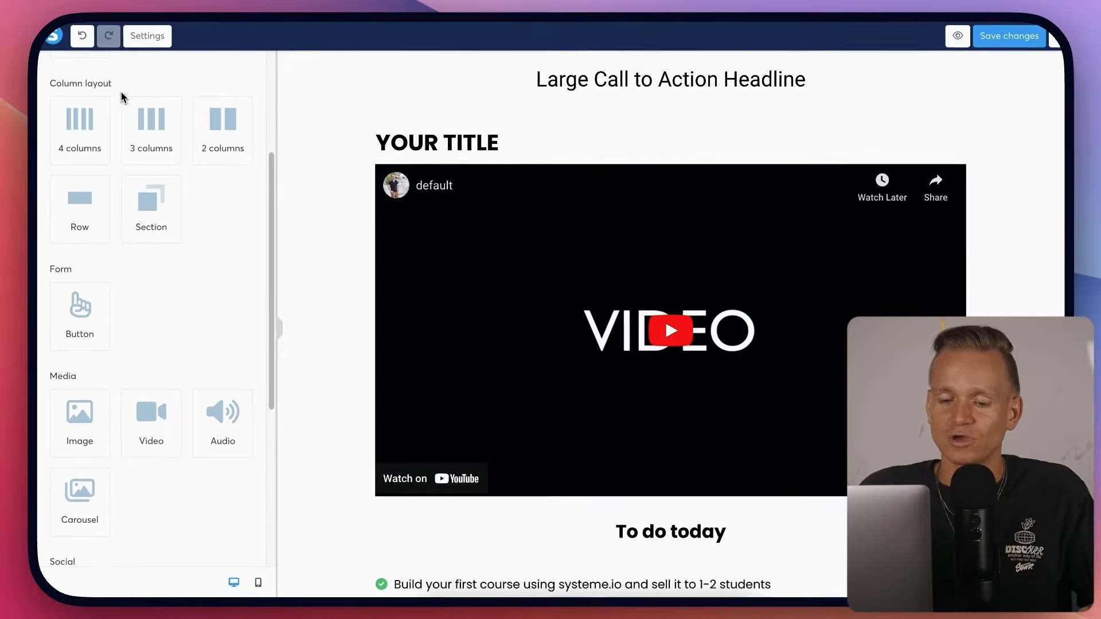
{"action": "scroll", "coordinate": [191, 151], "scroll_direction": "down", "scroll_amount": 1}
{"action": "scroll", "coordinate": [117, 235], "scroll_direction": "down", "scroll_amount": 4}
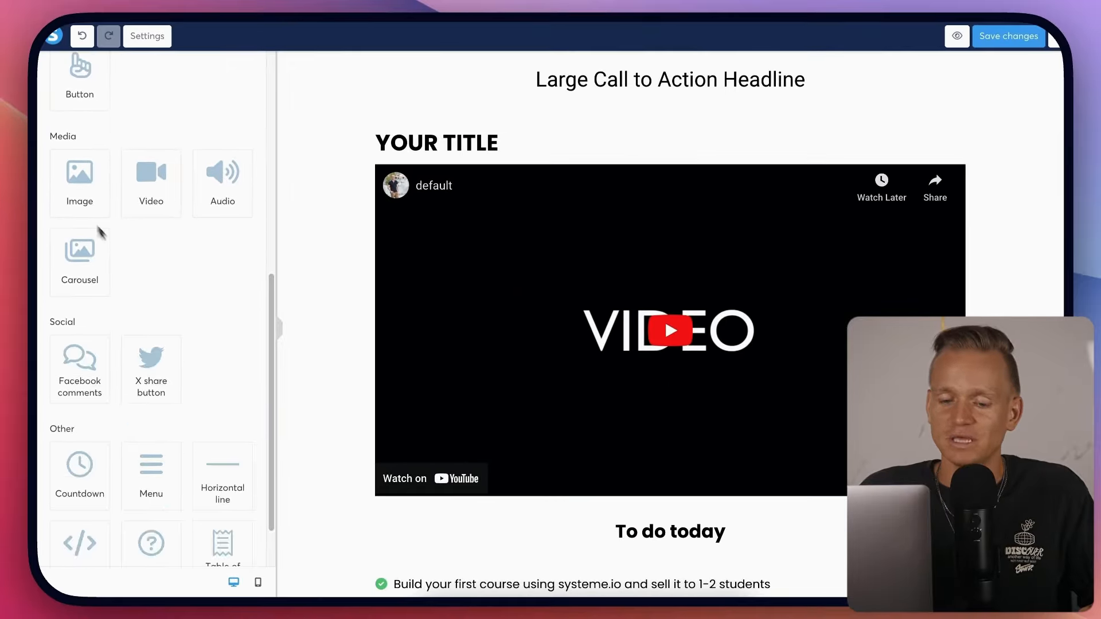
{"action": "scroll", "coordinate": [147, 285], "scroll_direction": "down", "scroll_amount": 1}
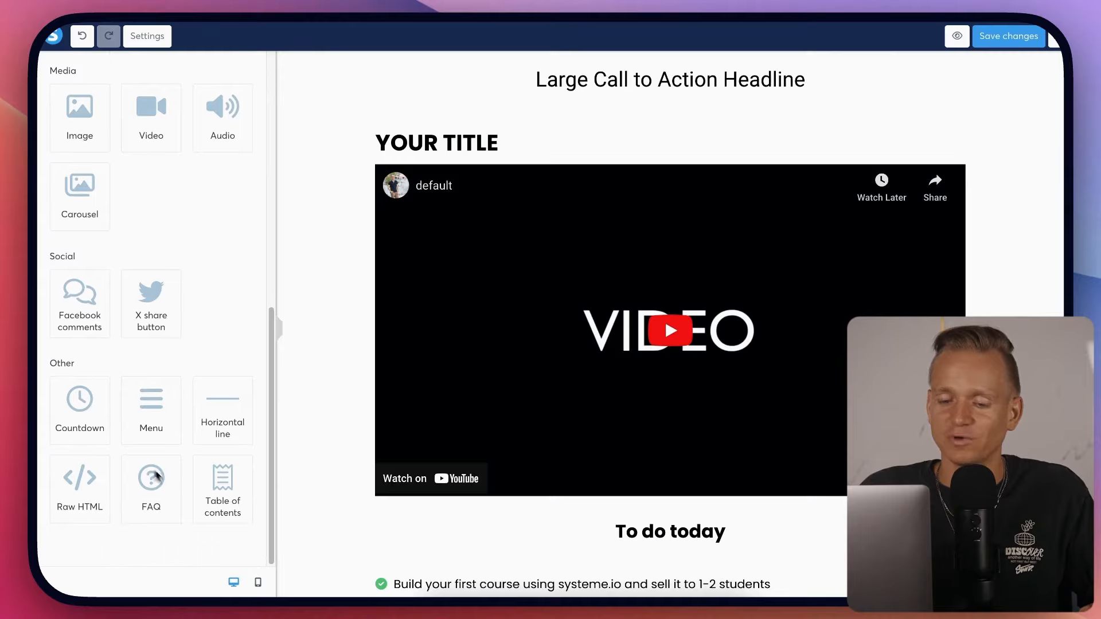
{"action": "scroll", "coordinate": [189, 424], "scroll_direction": "up", "scroll_amount": 10}
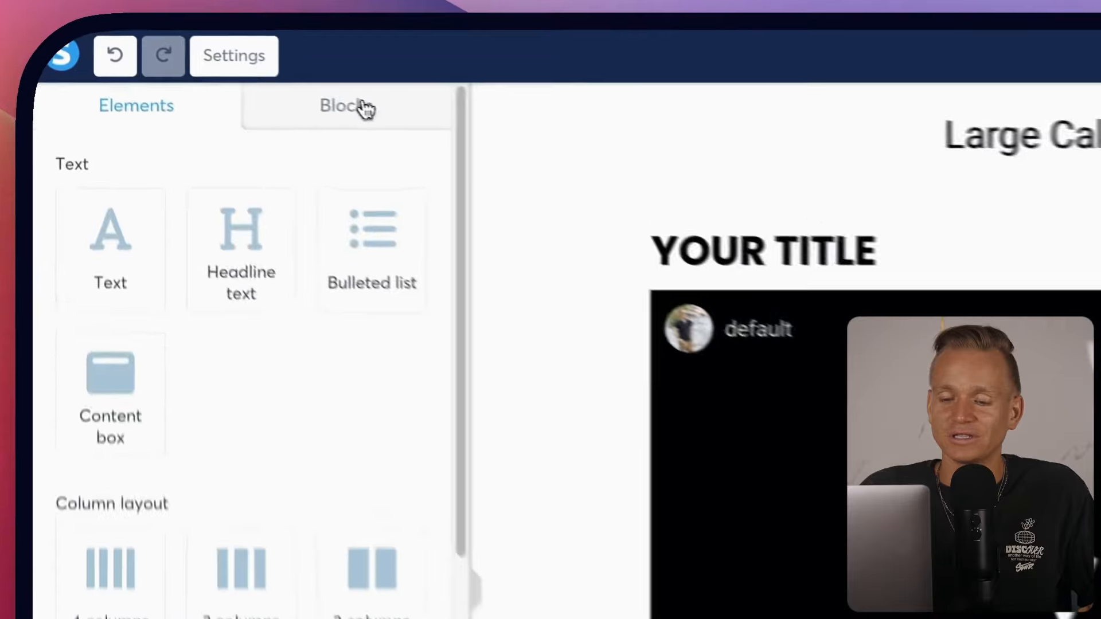
- Browse the ready-made section templates in the Features category of blocks
{"action": "left_click", "coordinate": [215, 66]}
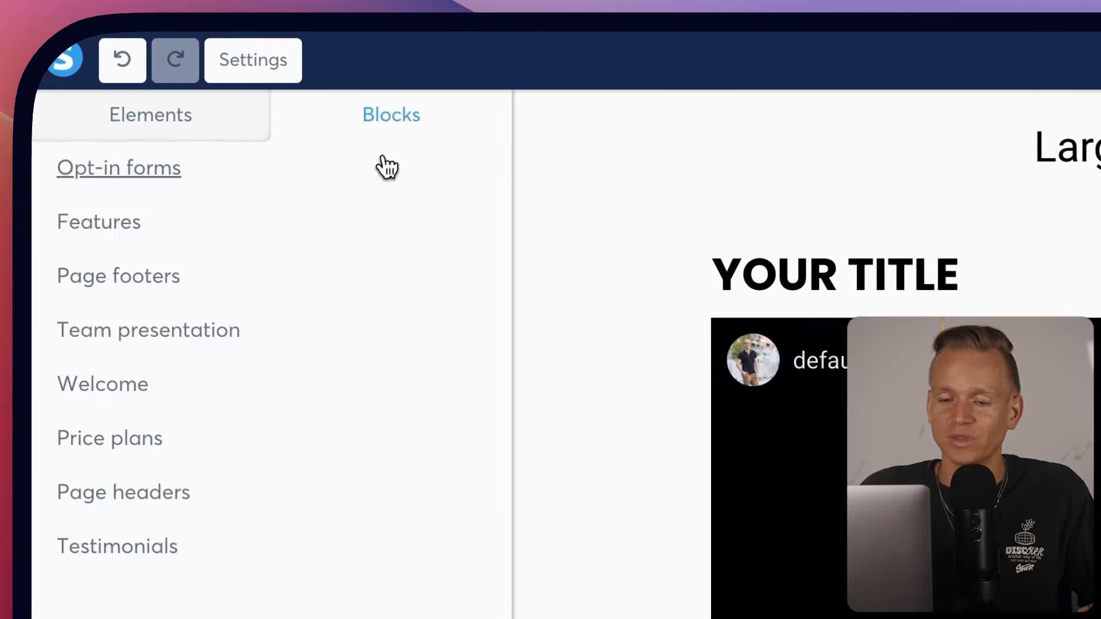
{"action": "left_click", "coordinate": [124, 228]}
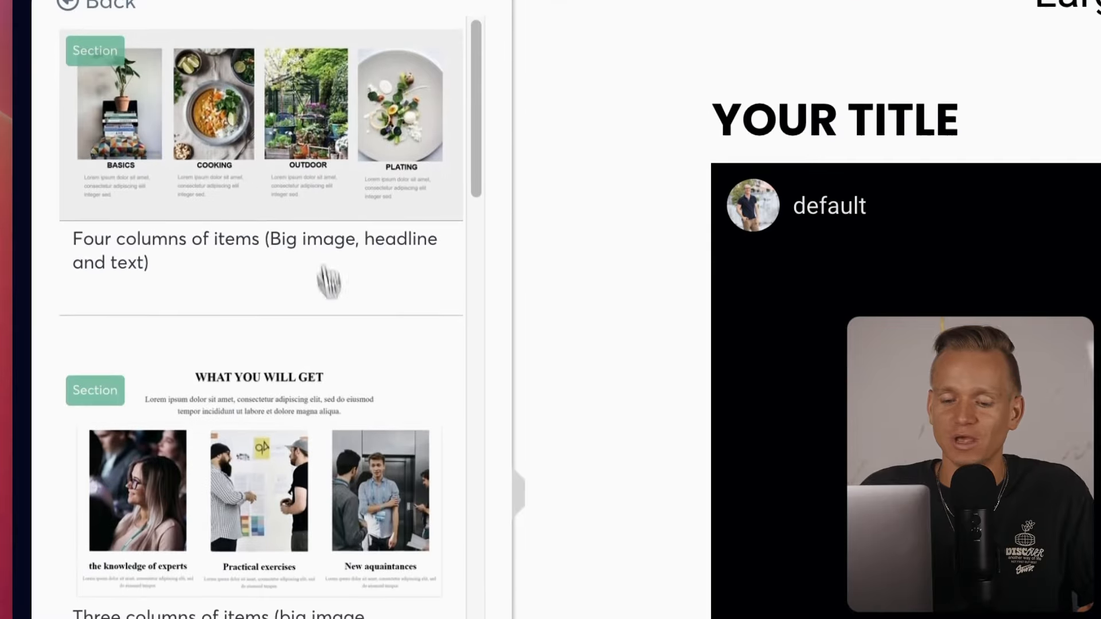
{"action": "scroll", "coordinate": [330, 404], "scroll_direction": "down", "scroll_amount": 5}
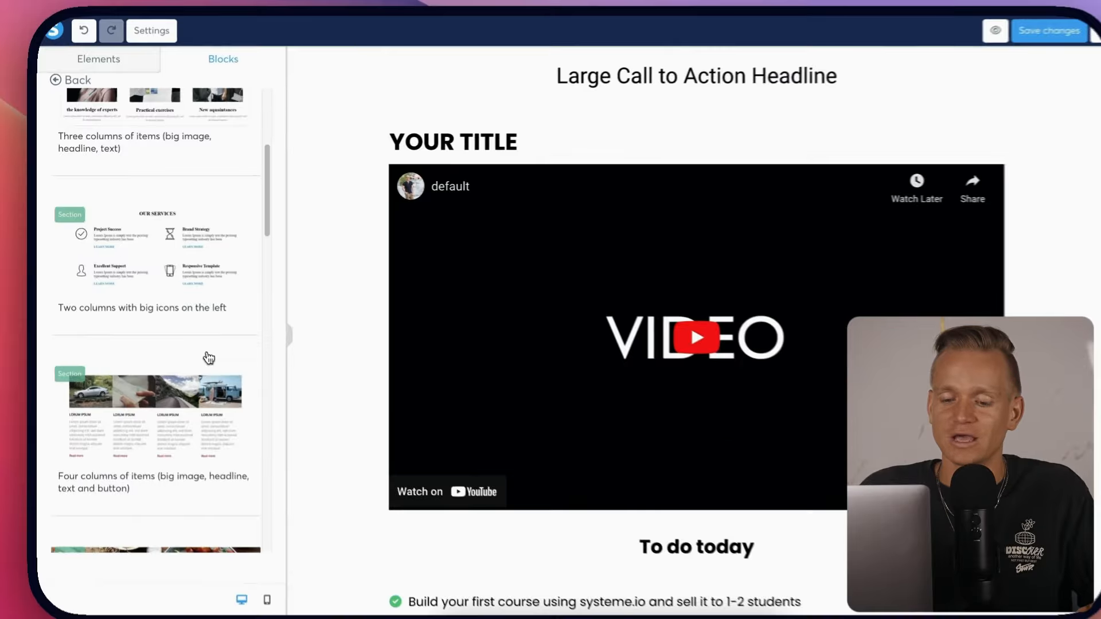
{"action": "scroll", "coordinate": [209, 358], "scroll_direction": "down", "scroll_amount": 10}
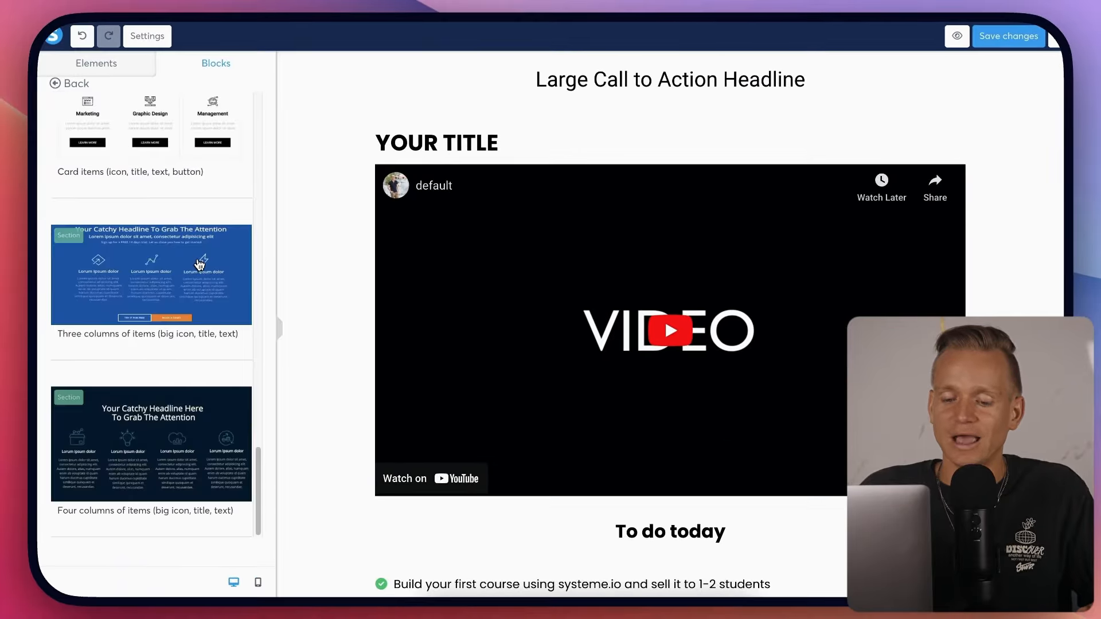
{"action": "scroll", "coordinate": [199, 264], "scroll_direction": "up", "scroll_amount": 10}
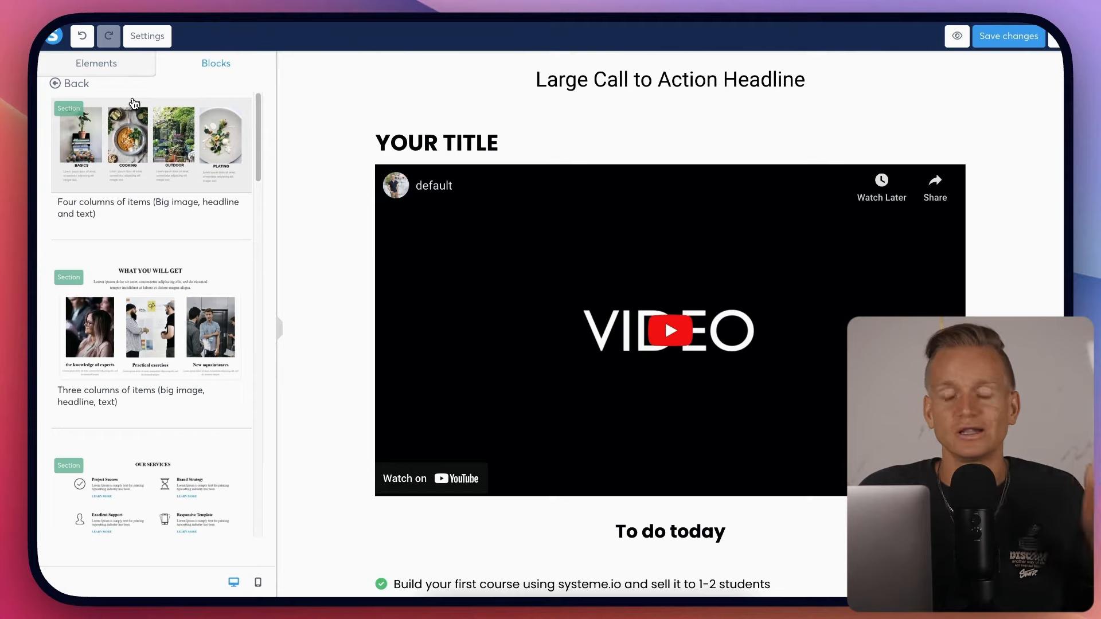
- Review the lecture page's headline, videos and to-do list from start to end
{"action": "scroll", "coordinate": [776, 167], "scroll_direction": "down", "scroll_amount": 1}
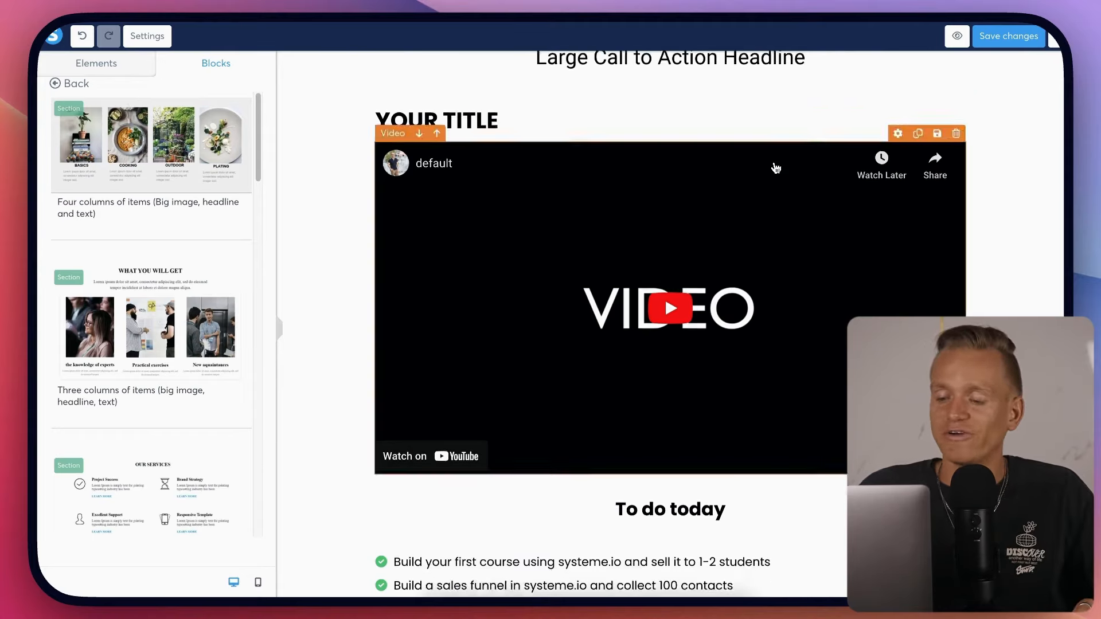
{"action": "scroll", "coordinate": [775, 167], "scroll_direction": "down", "scroll_amount": 5}
{"action": "scroll", "coordinate": [631, 342], "scroll_direction": "down", "scroll_amount": 1}
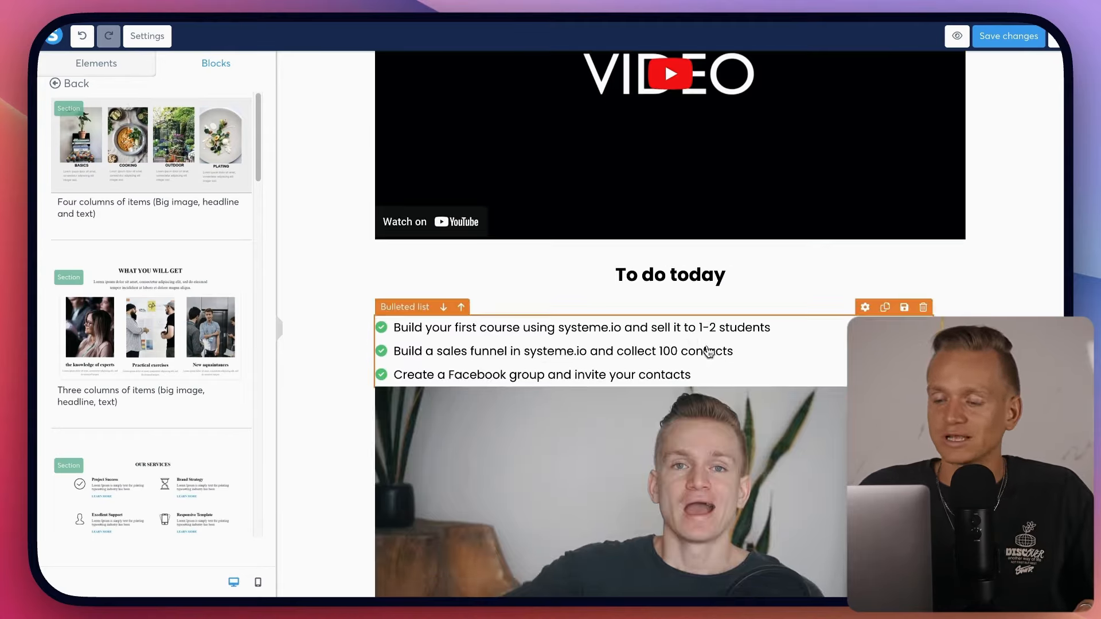
{"action": "scroll", "coordinate": [542, 344], "scroll_direction": "down", "scroll_amount": 4}
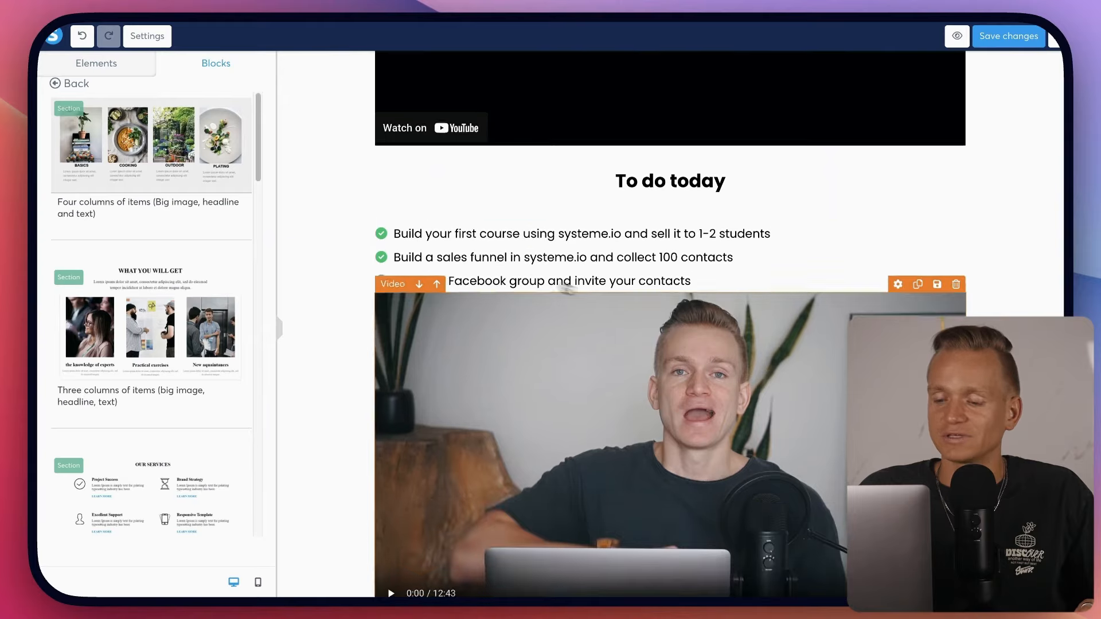
{"action": "scroll", "coordinate": [566, 290], "scroll_direction": "down", "scroll_amount": 4}
{"action": "scroll", "coordinate": [571, 465], "scroll_direction": "up", "scroll_amount": 10}
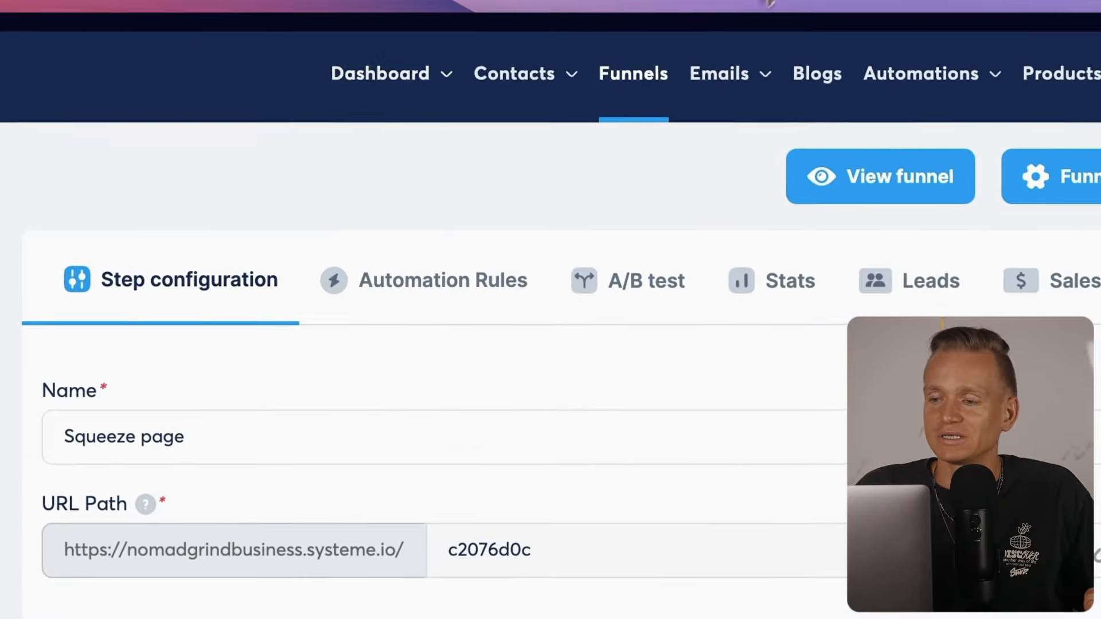
- Open the Marketplace and look through the first page of its offers
{"action": "left_click", "coordinate": [768, 1]}
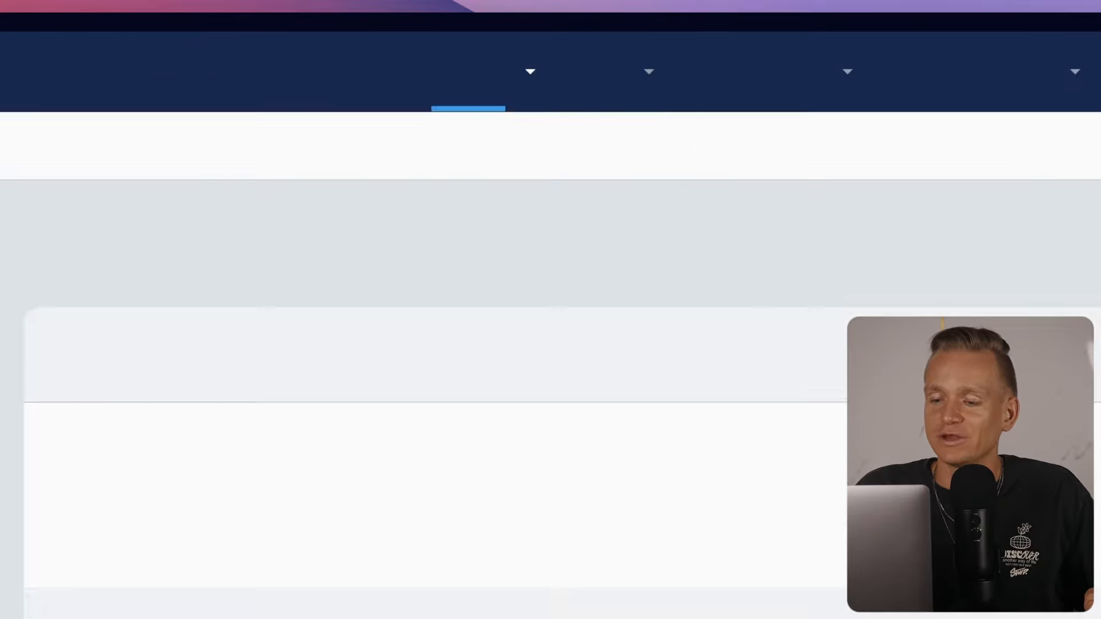
{"action": "scroll", "coordinate": [661, 383], "scroll_direction": "down", "scroll_amount": 10}
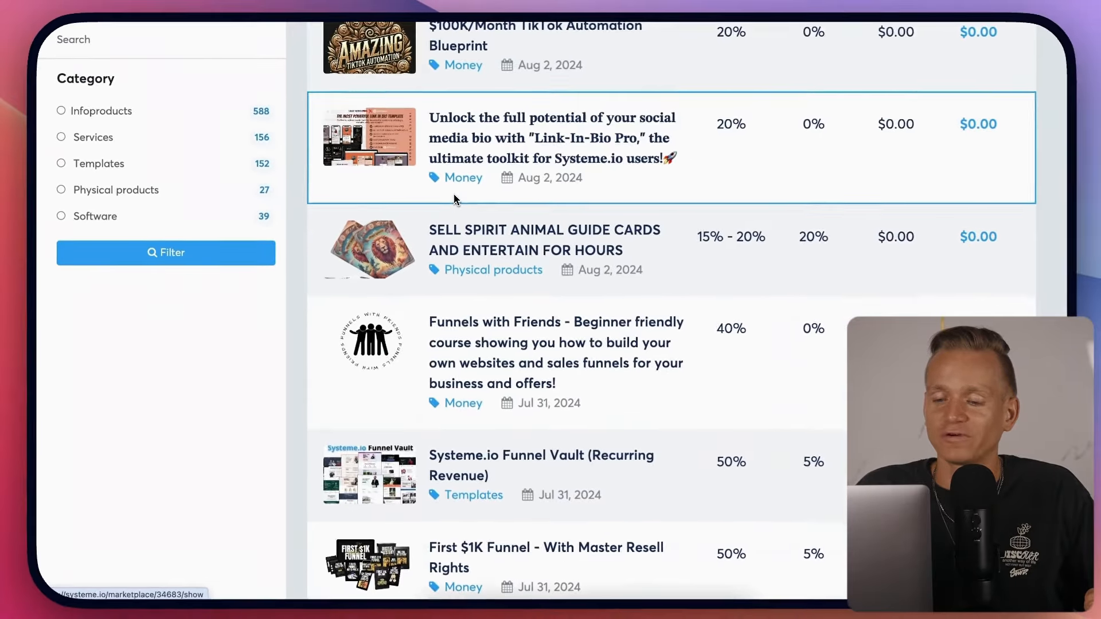
{"action": "scroll", "coordinate": [455, 199], "scroll_direction": "down", "scroll_amount": 5}
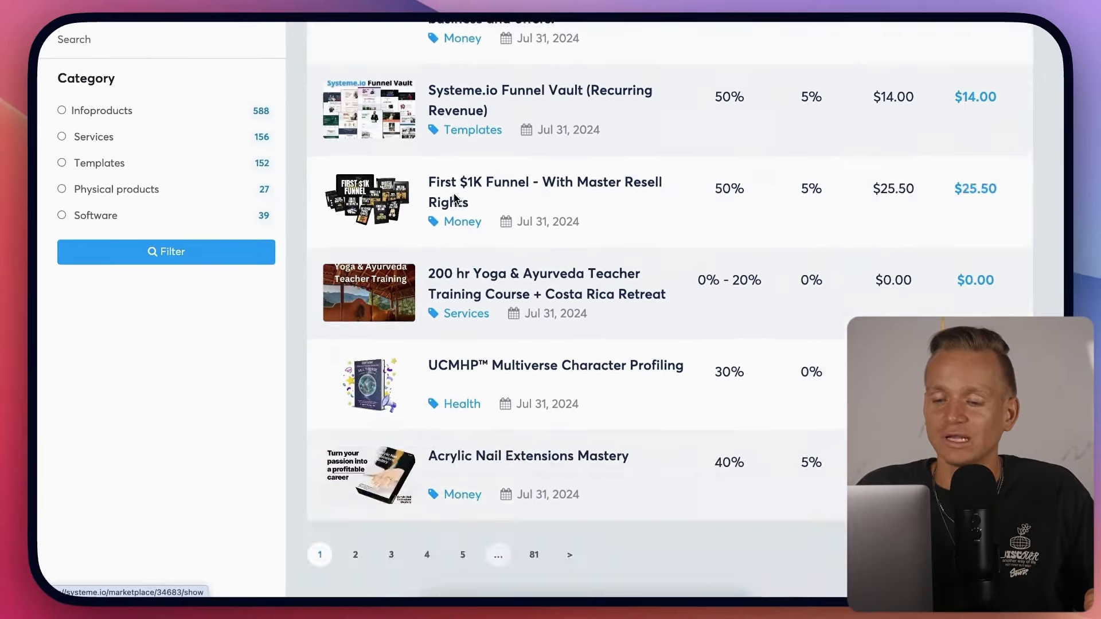
{"action": "scroll", "coordinate": [455, 198], "scroll_direction": "up", "scroll_amount": 15}
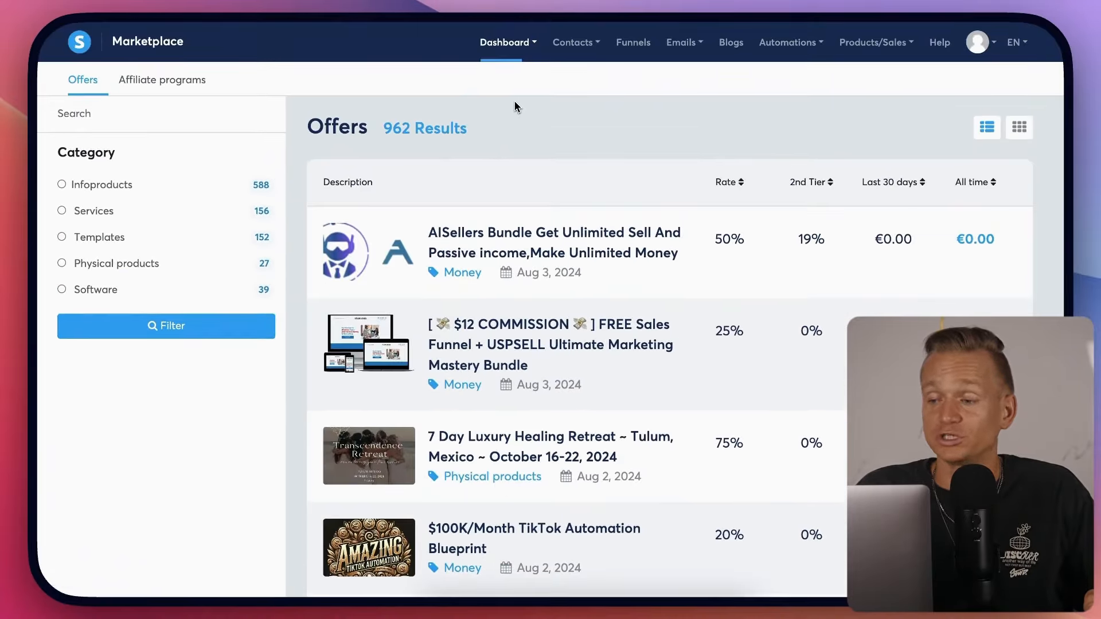
- Return to the test opt-in funnel and look over the options available for emails, automations and products
{"action": "left_click", "coordinate": [573, 43]}
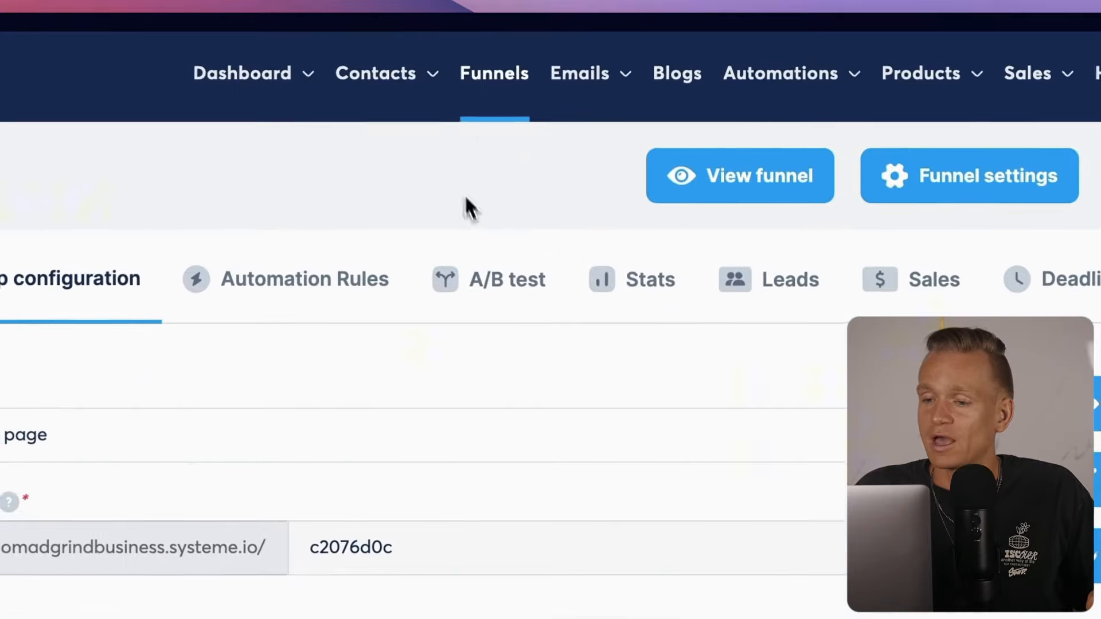
{"action": "left_click", "coordinate": [387, 84]}
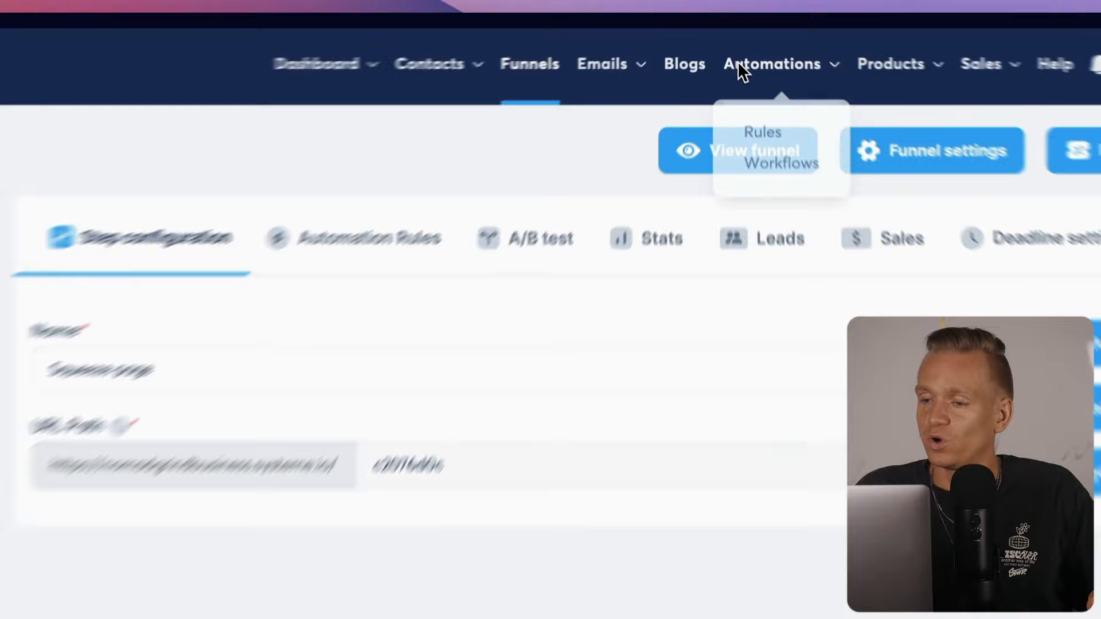
{"action": "mouse_move", "coordinate": [614, 91]}
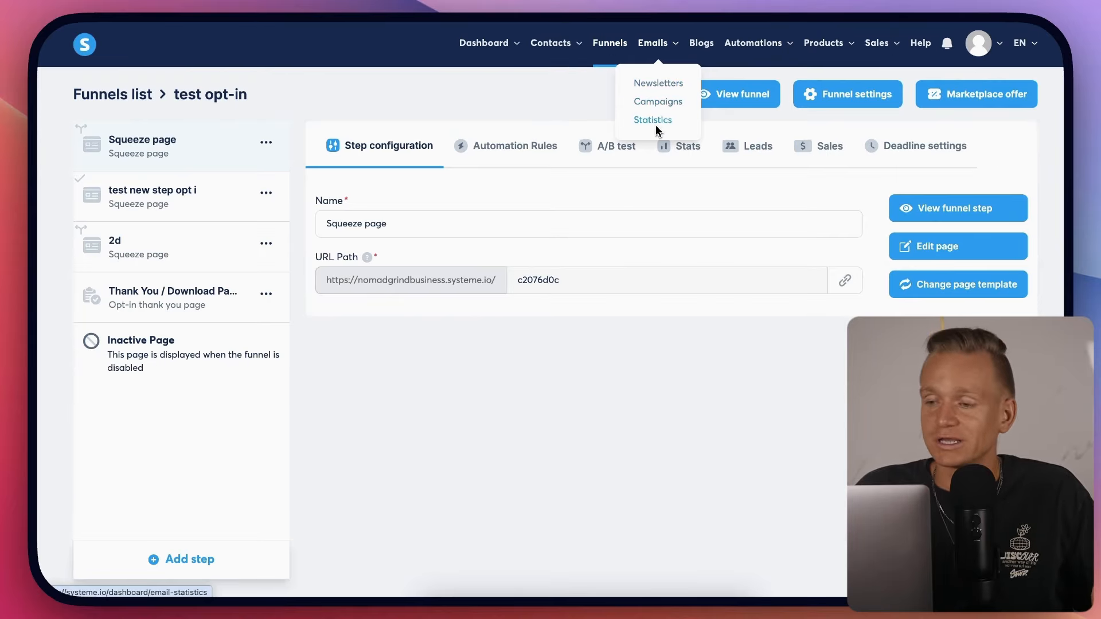
{"action": "mouse_move", "coordinate": [769, 50]}
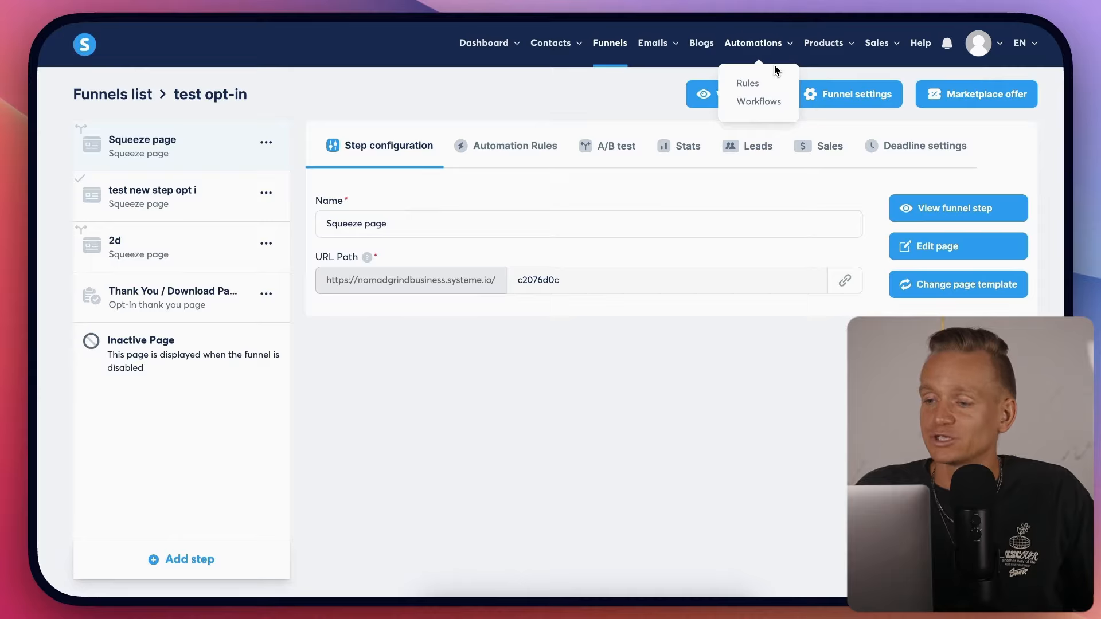
{"action": "mouse_move", "coordinate": [826, 44]}
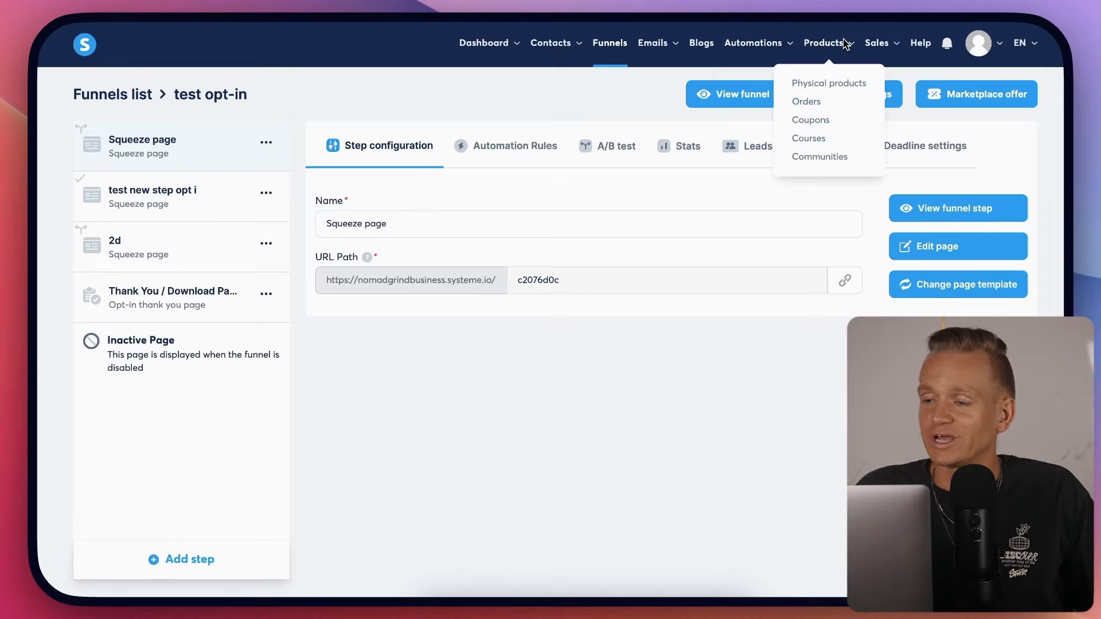